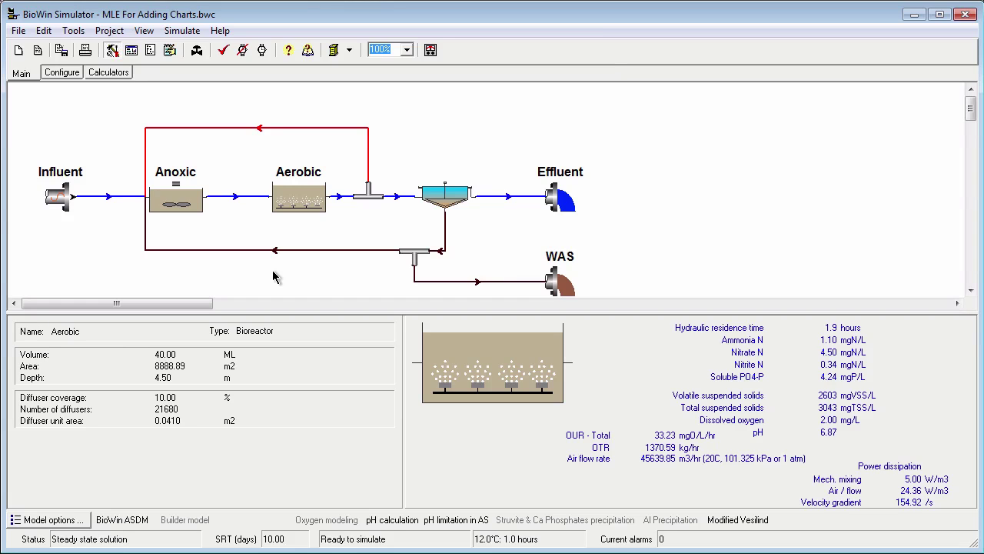
Step: Select the NML recycle pipe to show Pipe16's 300.00 ML/d flow into the Anoxic tank
{"action": "left_click", "coordinate": [275, 250]}
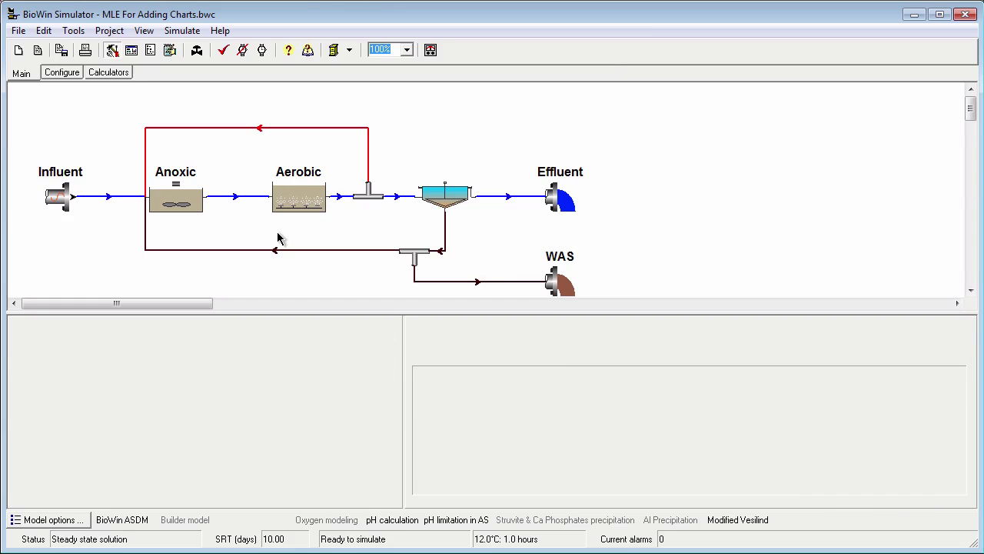
Step: Open the Album and go via the Dynamic Chart tab to the Page 6 suspended-solids bar chart
{"action": "left_click", "coordinate": [131, 50]}
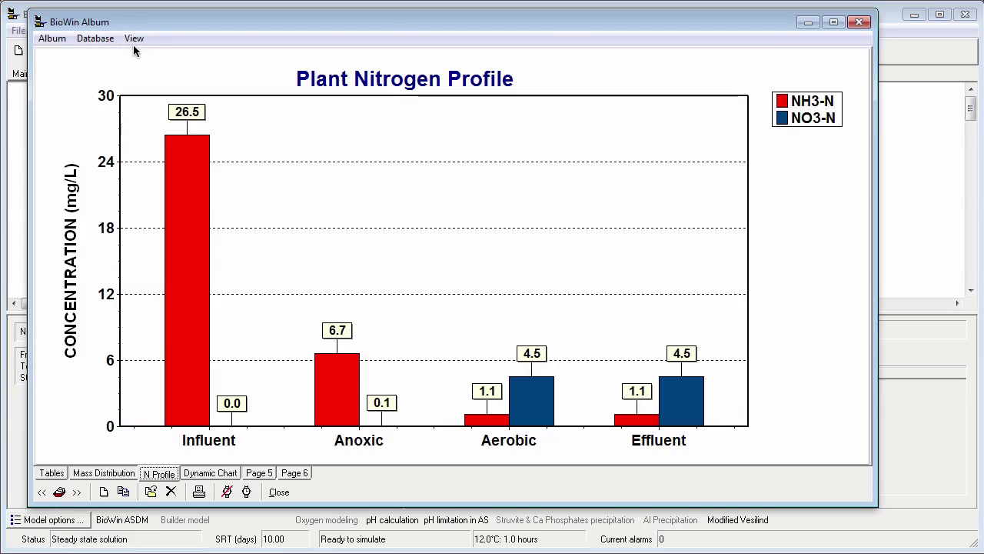
{"action": "left_click", "coordinate": [207, 474]}
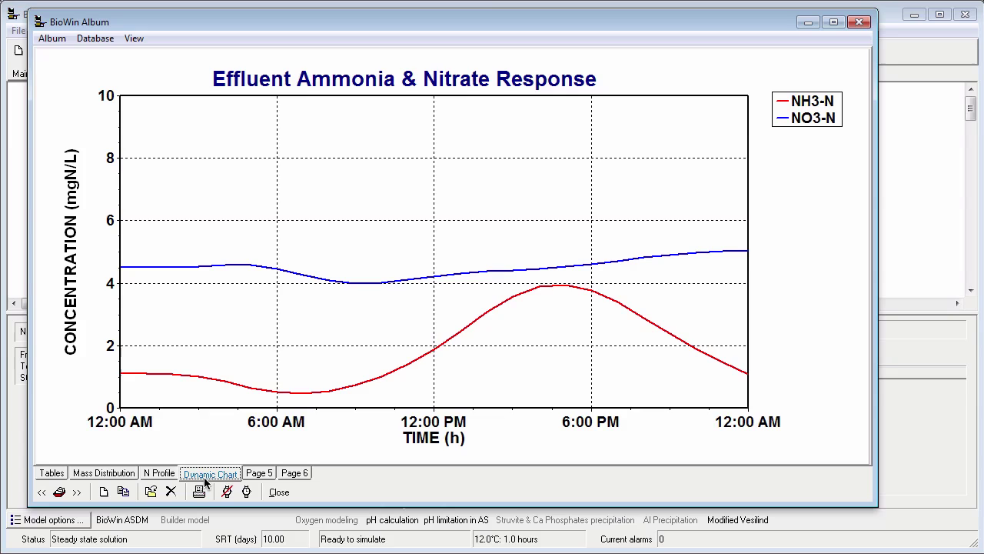
{"action": "left_click", "coordinate": [293, 475]}
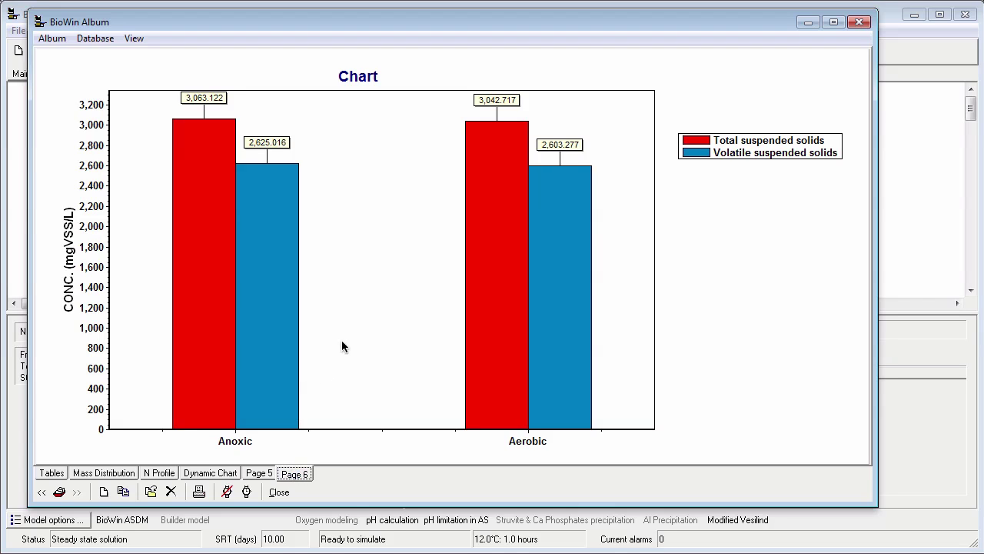
Step: Through Edit Titles, replace the 'Chart' title text with 'Reactor Suspended Solids Profile'
{"action": "right_click", "coordinate": [359, 263]}
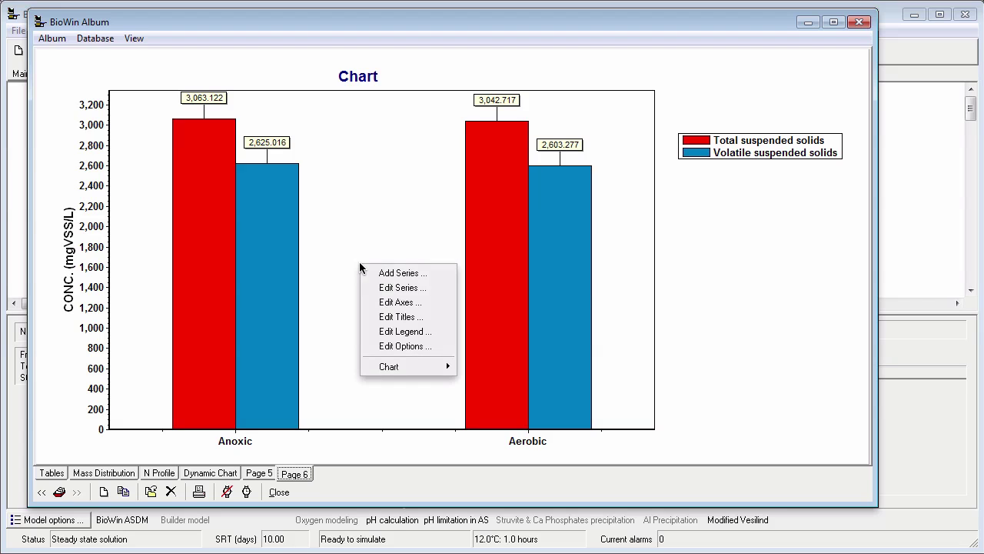
{"action": "left_click", "coordinate": [404, 318]}
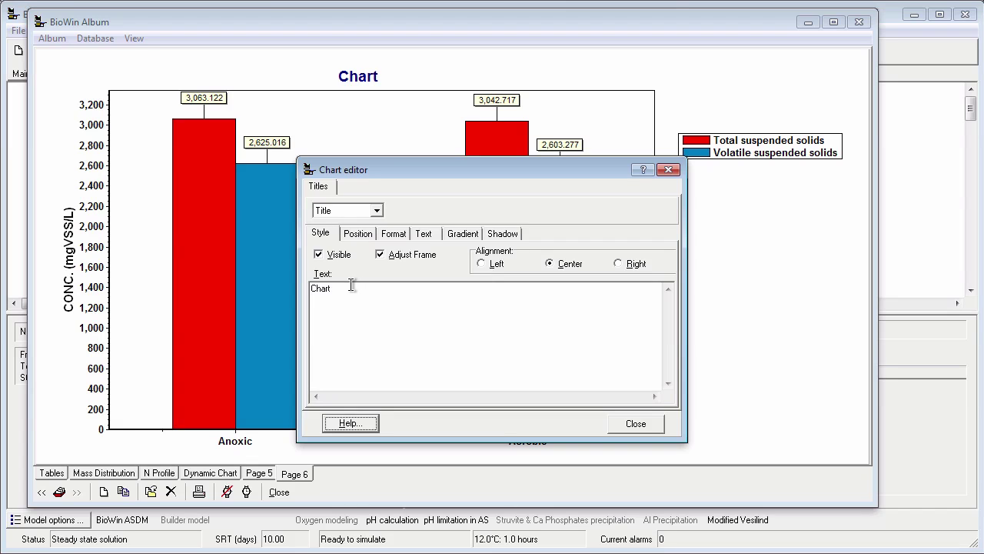
{"action": "left_click_drag", "start_coordinate": [350, 284], "coordinate": [297, 282]}
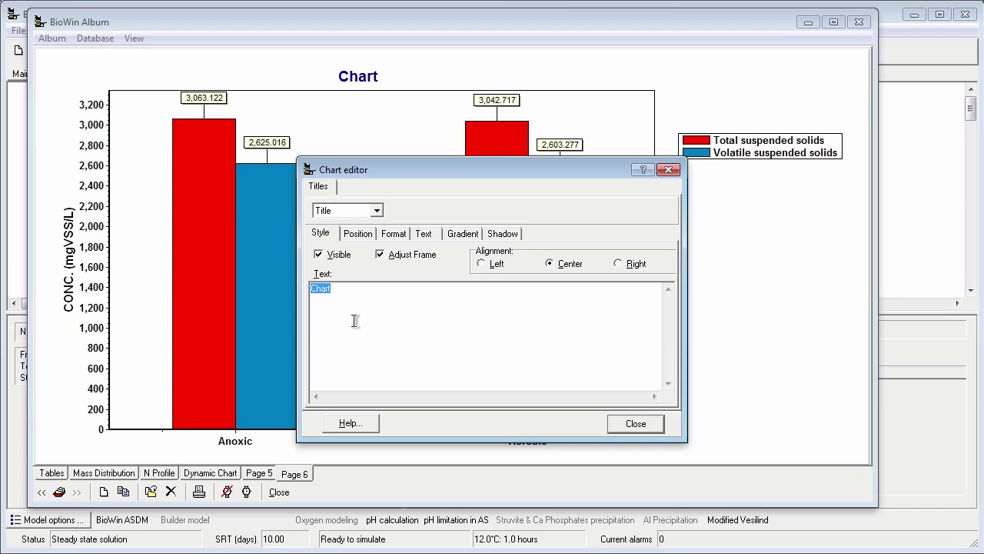
{"action": "type", "text": "Reactor"}
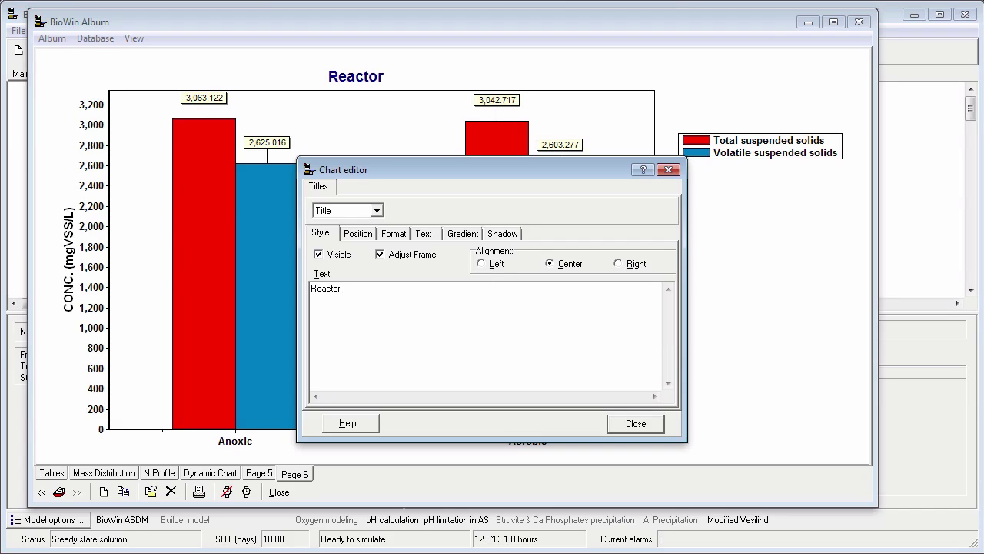
{"action": "type", "text": " Suspended "}
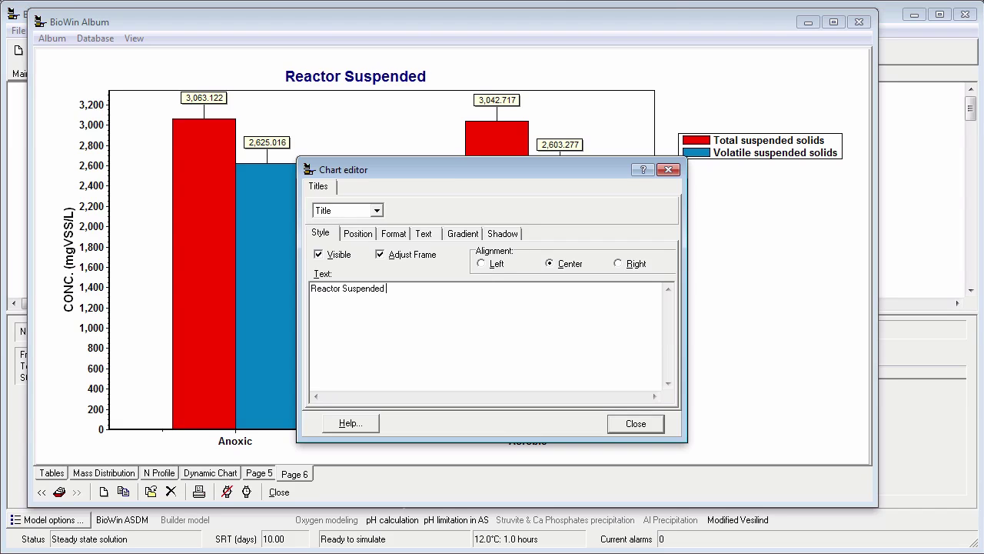
{"action": "type", "text": "Solids Profi"}
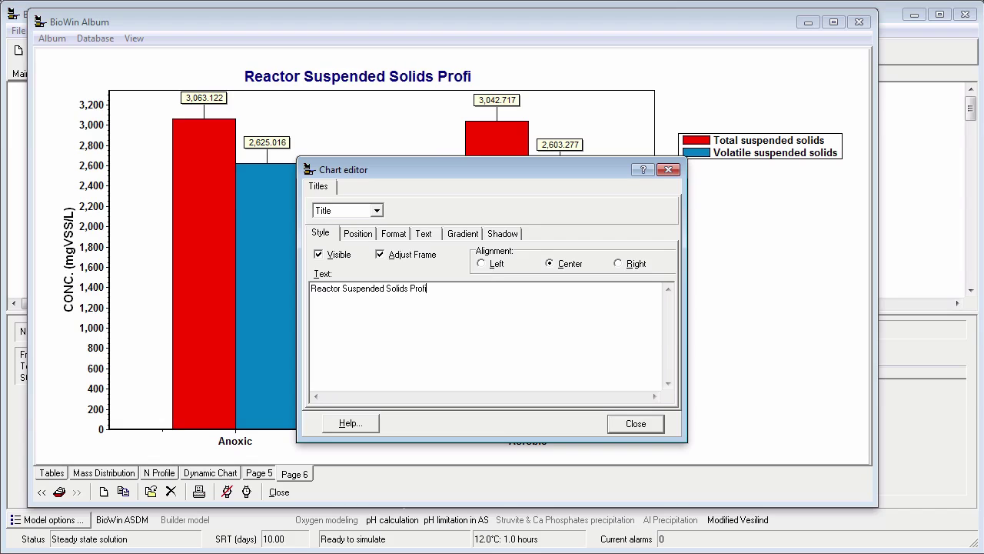
{"action": "type", "text": "le"}
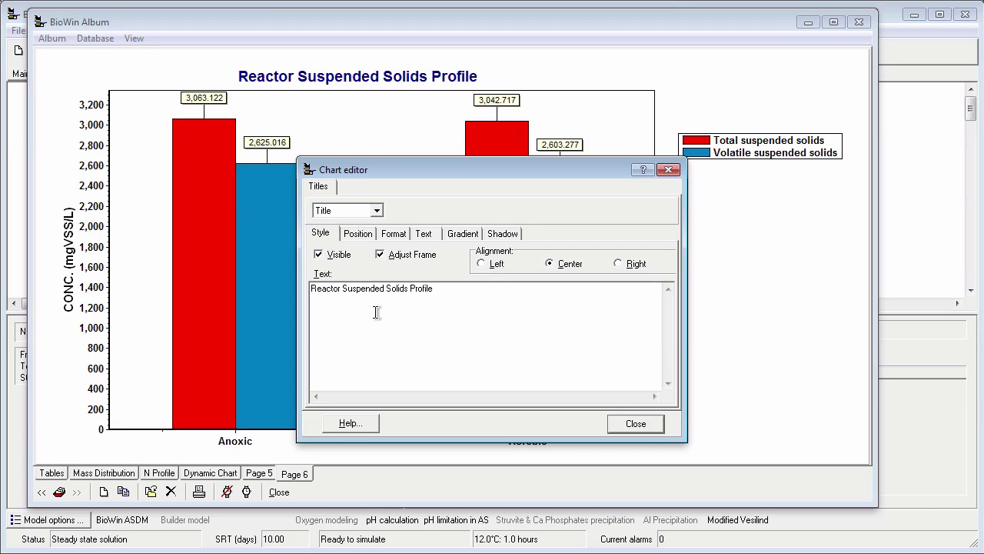
Step: Enter 'This is A Sub-Title' as a hidden subtitle, then return to the main Title
{"action": "left_click", "coordinate": [376, 211]}
{"action": "left_click", "coordinate": [364, 231]}
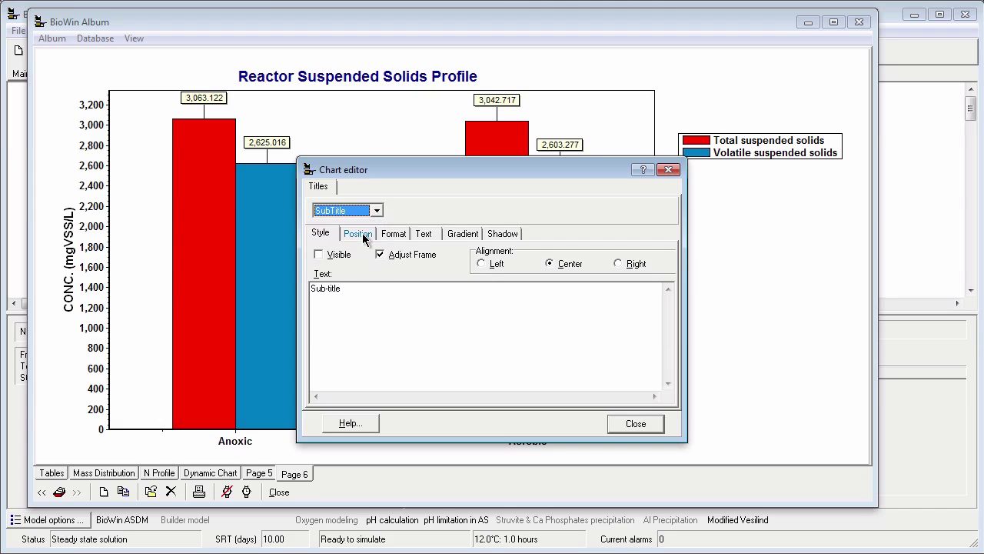
{"action": "left_click", "coordinate": [319, 257]}
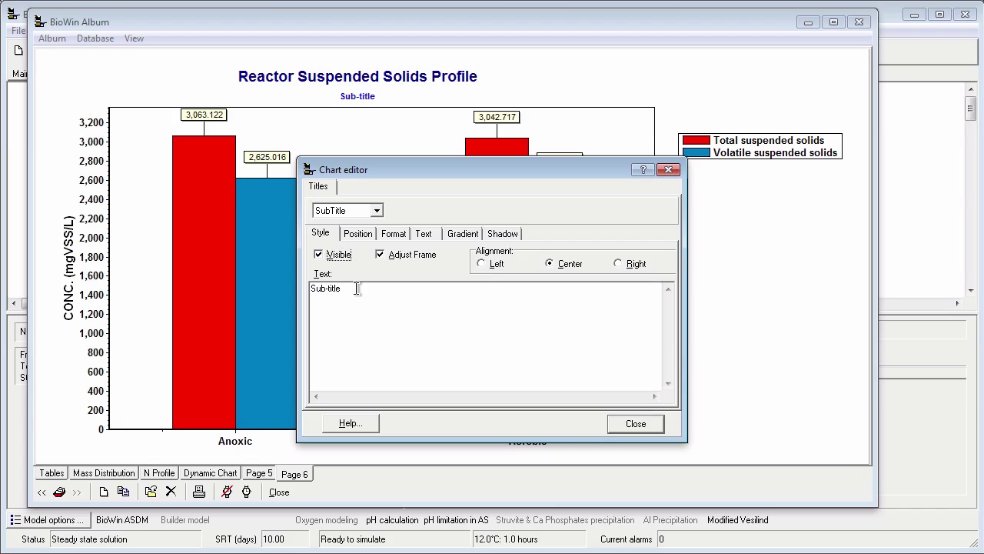
{"action": "left_click_drag", "start_coordinate": [356, 288], "coordinate": [307, 286]}
{"action": "type", "text": "This is A Sub-Title"}
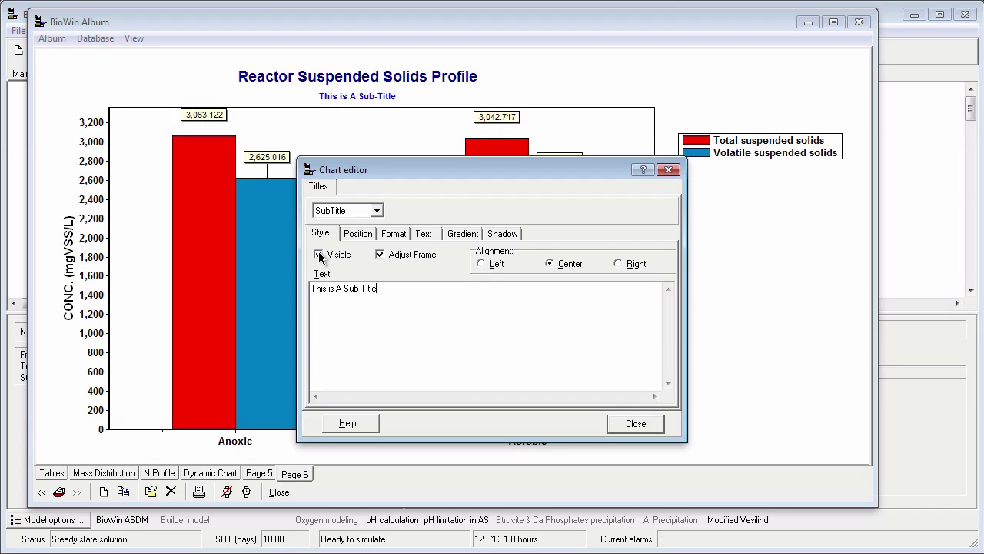
{"action": "left_click", "coordinate": [317, 255]}
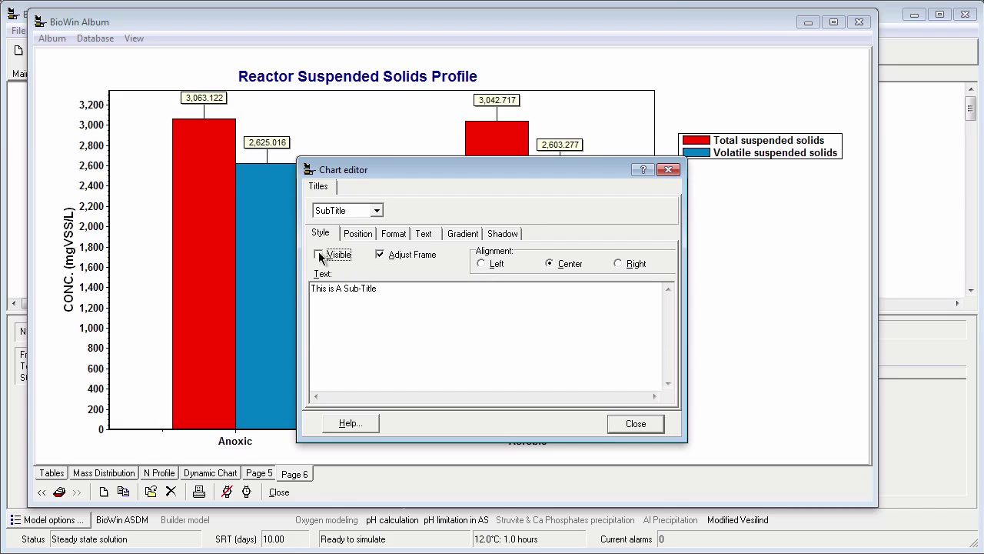
{"action": "left_click", "coordinate": [376, 211]}
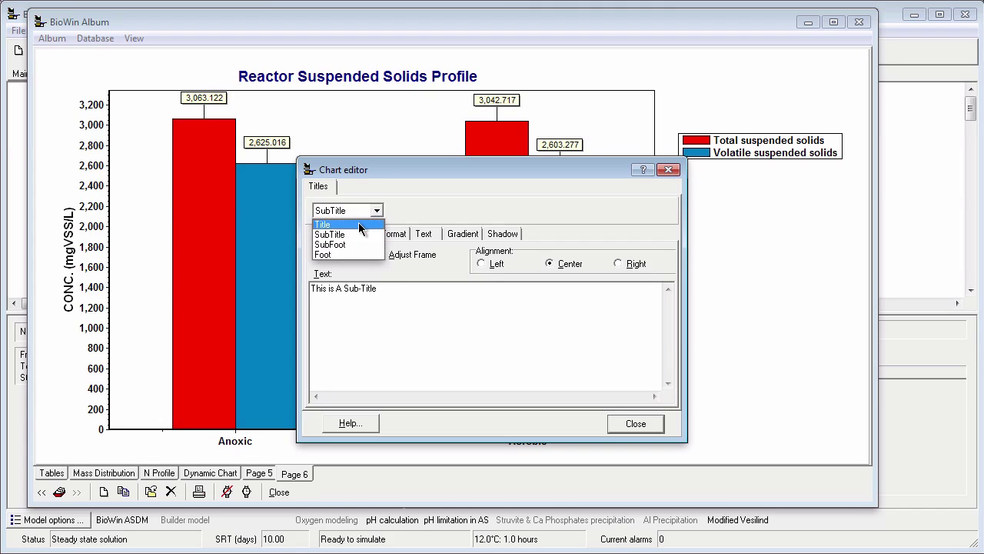
{"action": "left_click", "coordinate": [355, 223]}
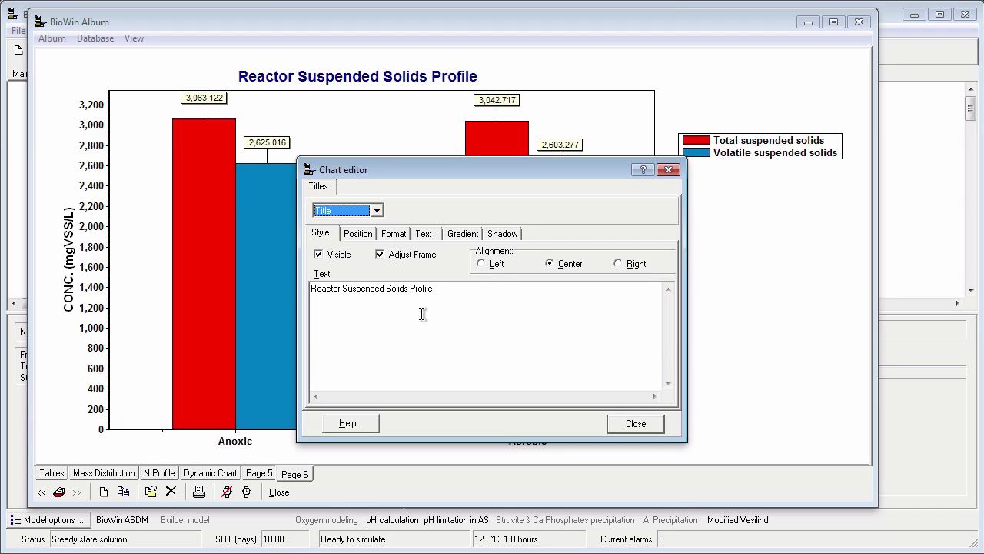
Step: Set the title font to Arial Bold, size 20
{"action": "left_click", "coordinate": [424, 234]}
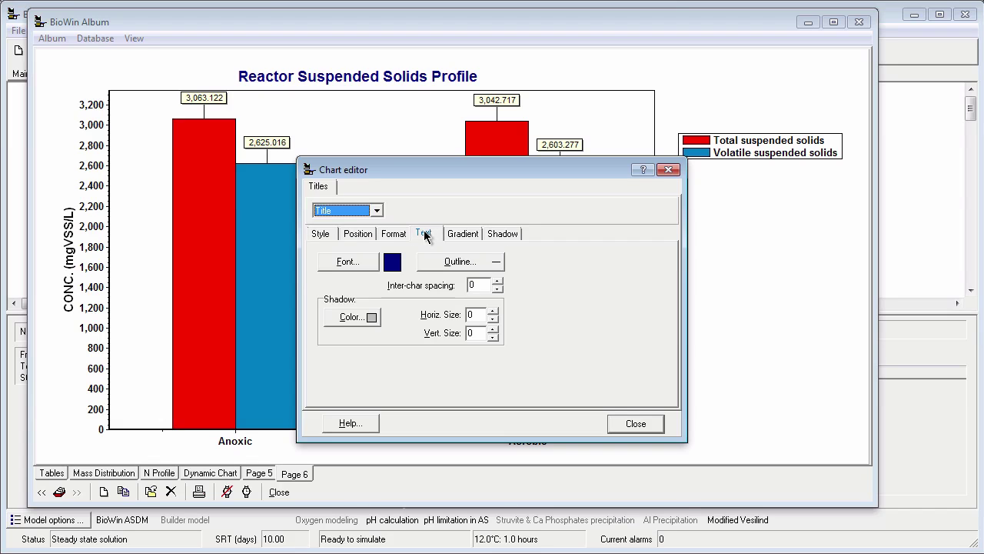
{"action": "left_click", "coordinate": [357, 264]}
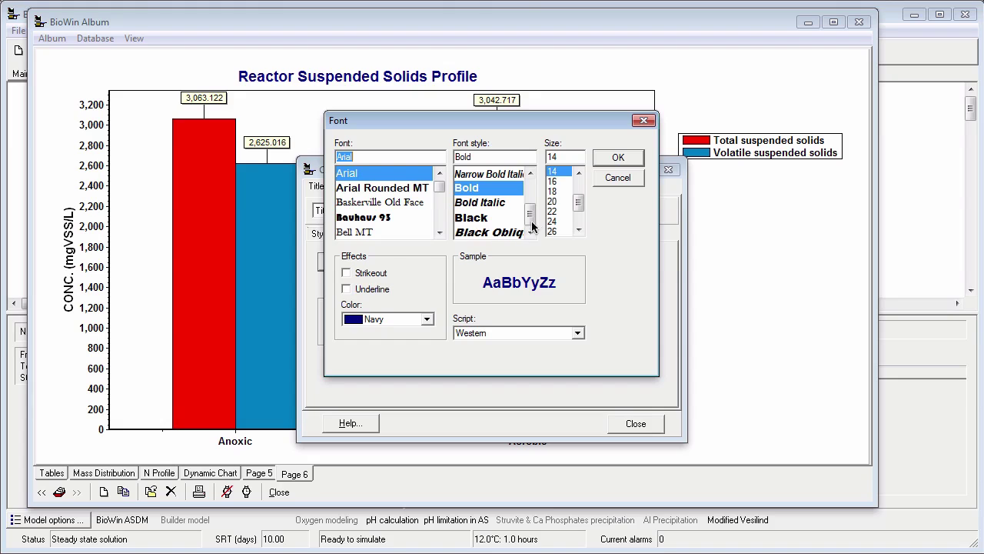
{"action": "left_click", "coordinate": [553, 202]}
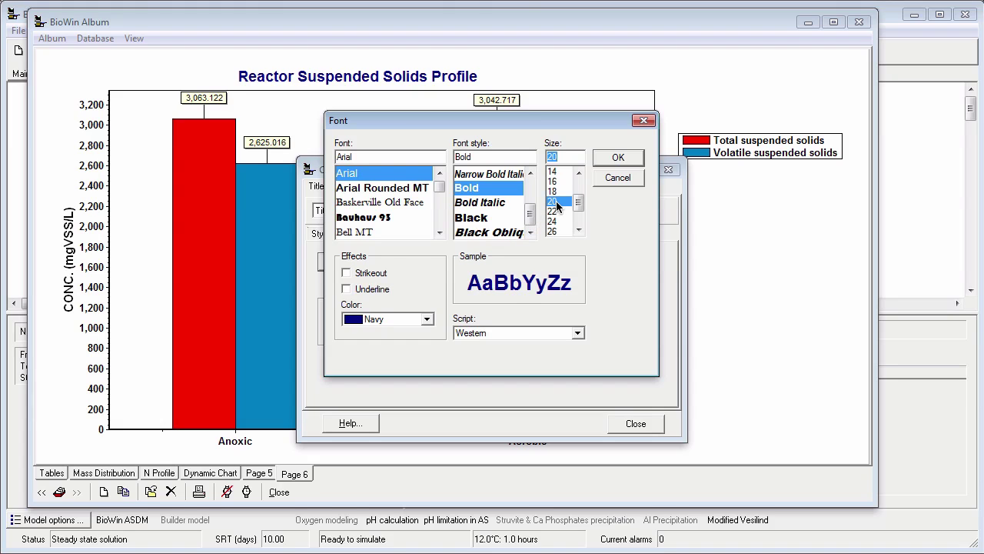
{"action": "left_click", "coordinate": [620, 158]}
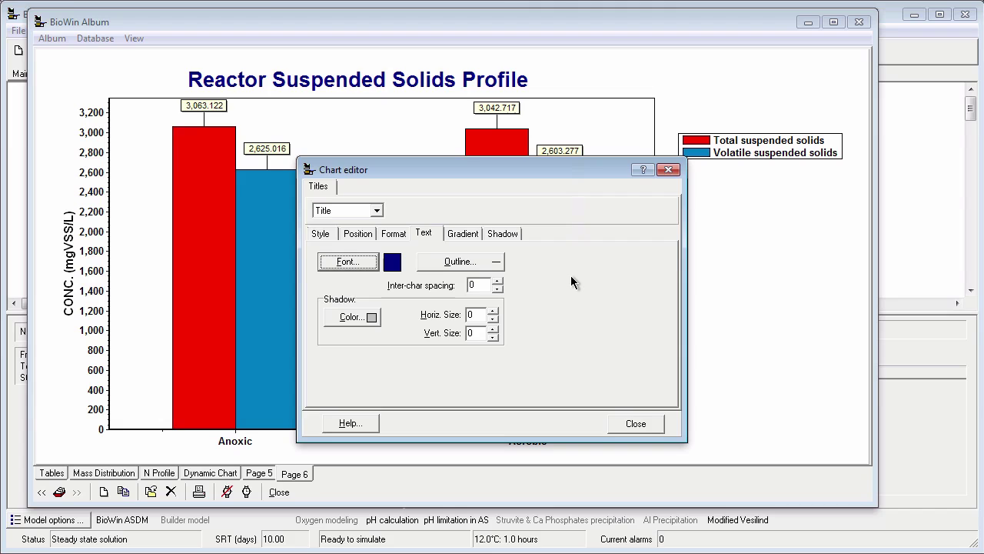
Step: Try Left, Center and Right title alignment, leaving the title centred
{"action": "left_click", "coordinate": [321, 234]}
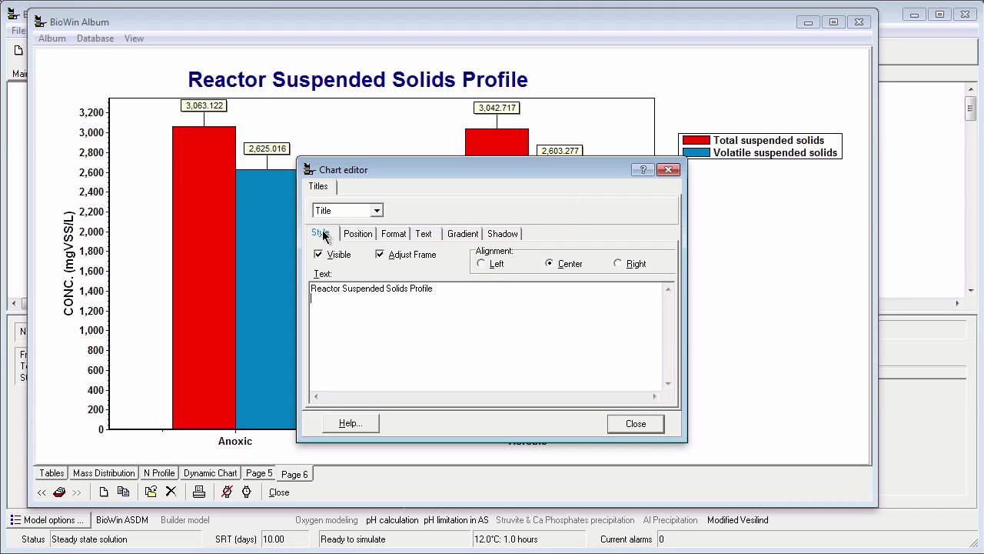
{"action": "left_click", "coordinate": [483, 263]}
{"action": "left_click", "coordinate": [556, 263]}
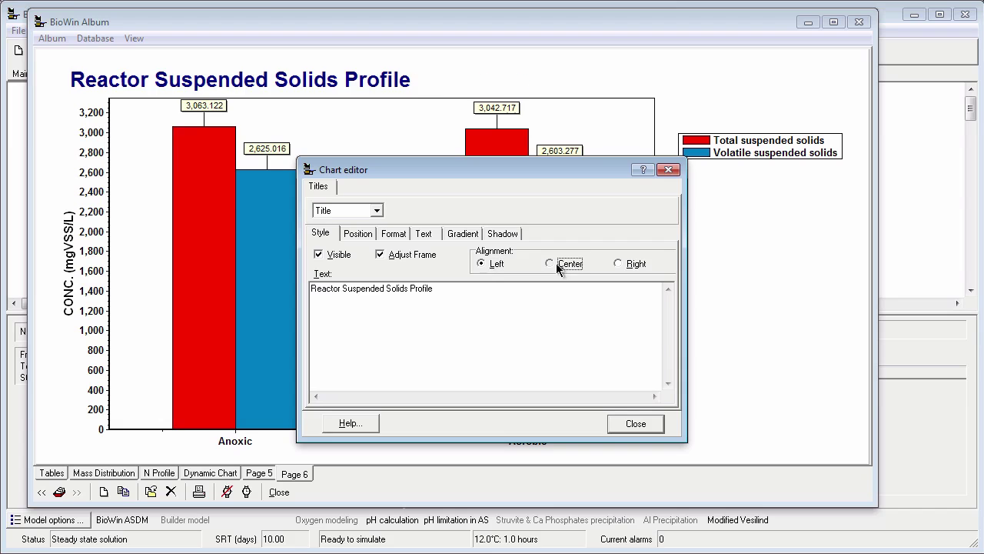
{"action": "left_click", "coordinate": [619, 263]}
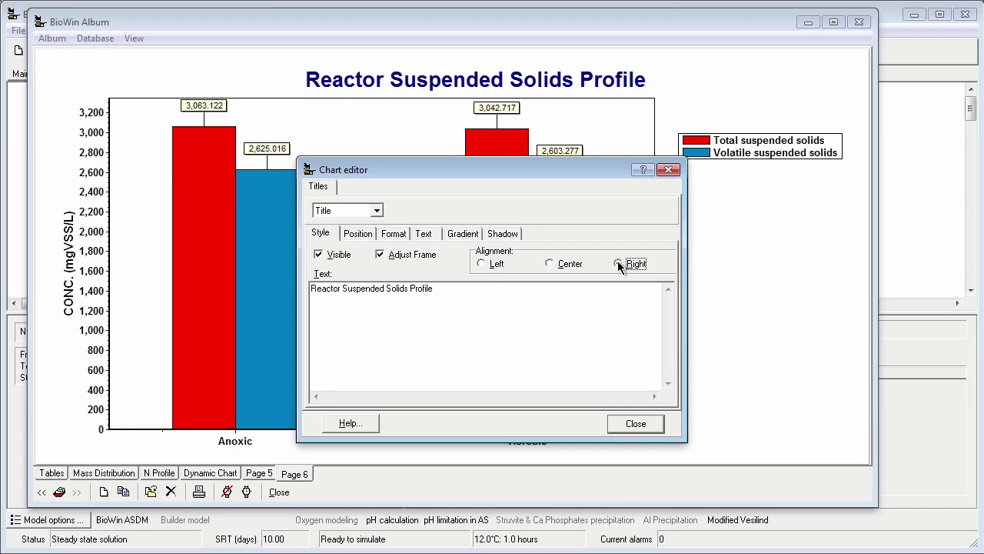
{"action": "left_click", "coordinate": [551, 264]}
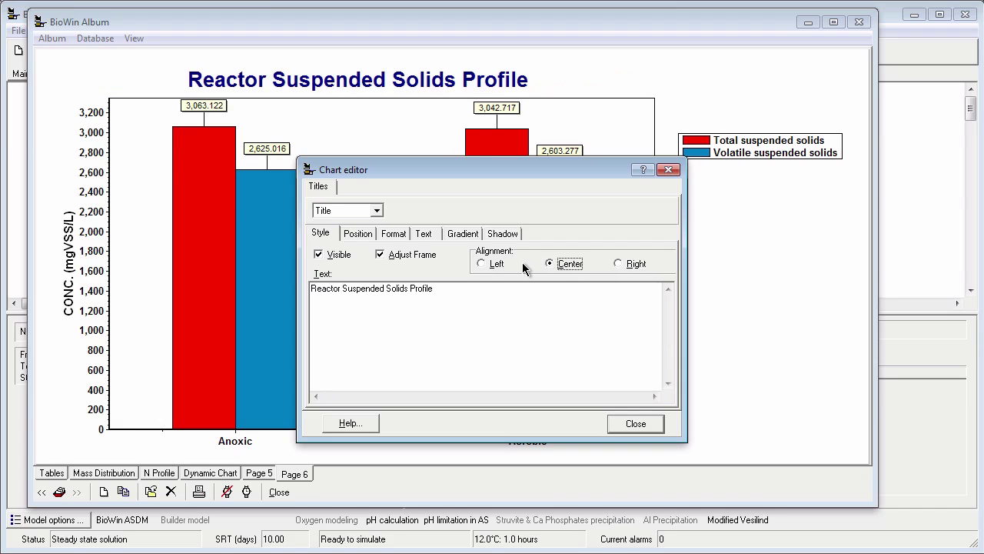
Step: Make the title box opaque with a cyan fill and a round frame
{"action": "left_click", "coordinate": [401, 234]}
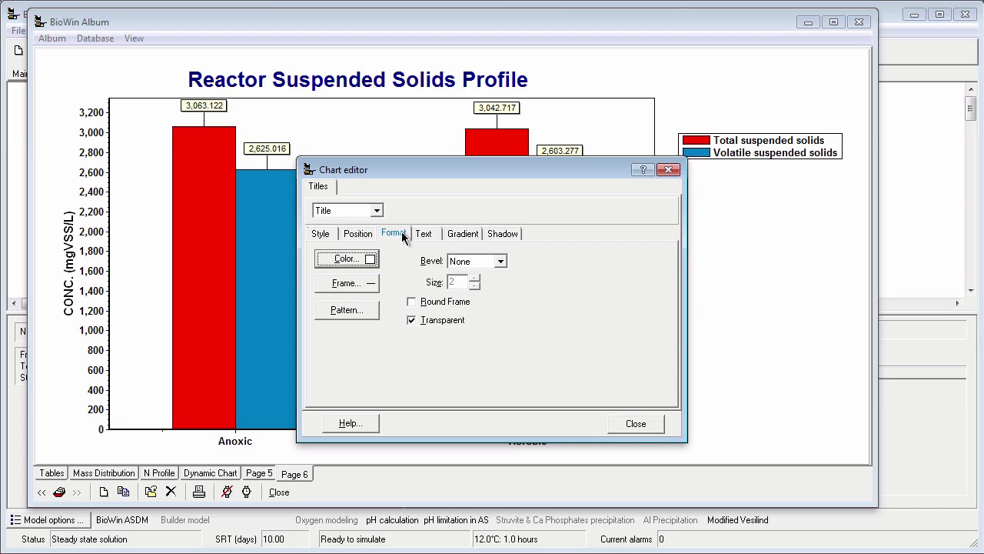
{"action": "left_click", "coordinate": [412, 320]}
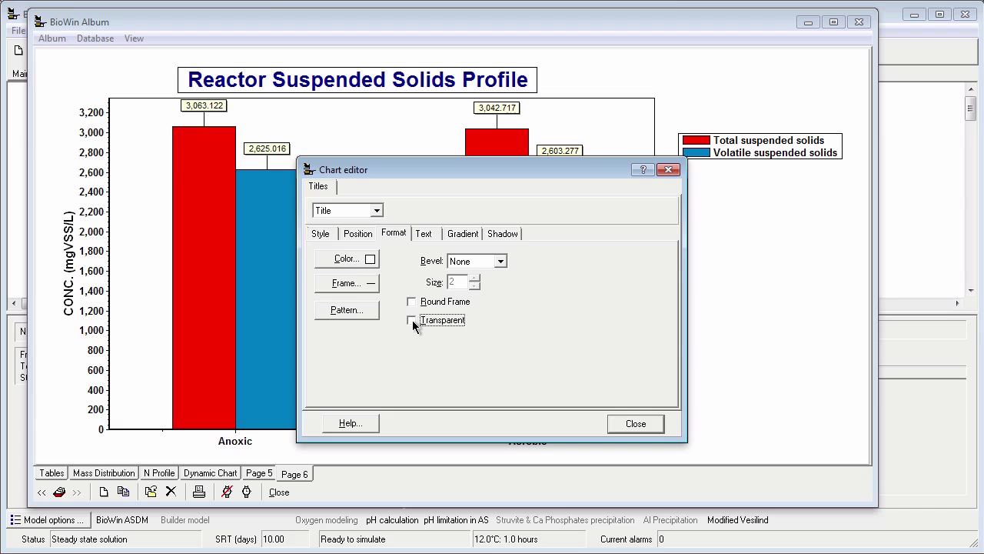
{"action": "left_click", "coordinate": [359, 258]}
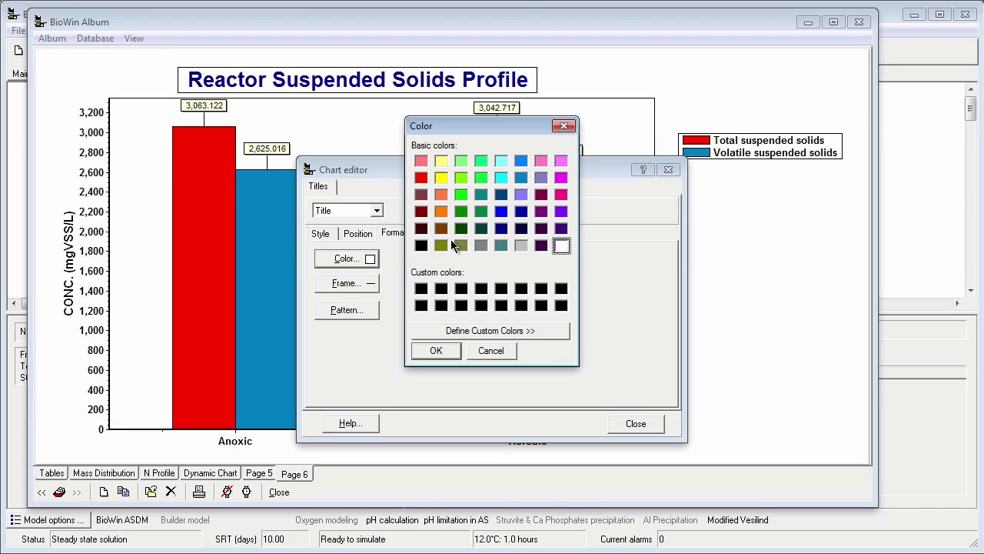
{"action": "left_click", "coordinate": [500, 177]}
{"action": "left_click", "coordinate": [422, 354]}
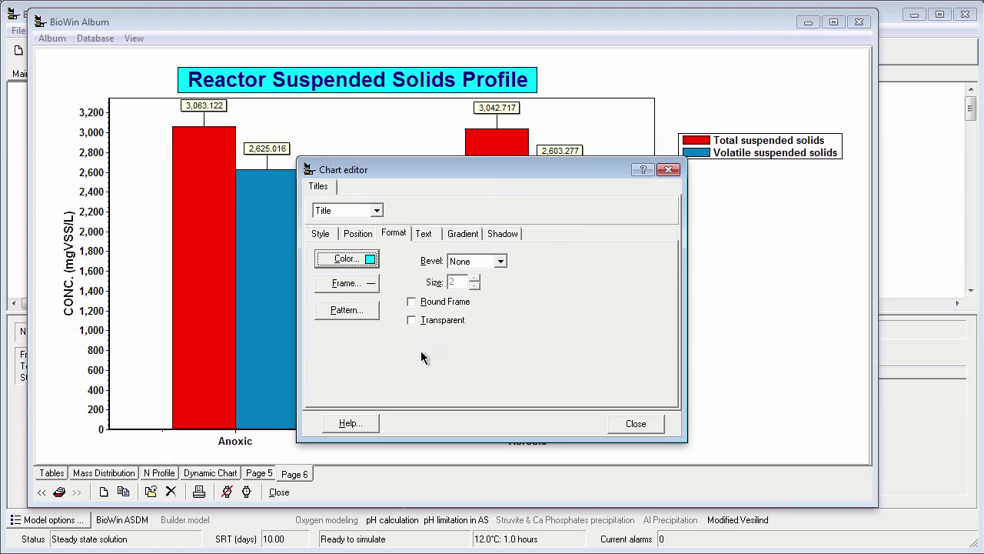
{"action": "left_click", "coordinate": [412, 302]}
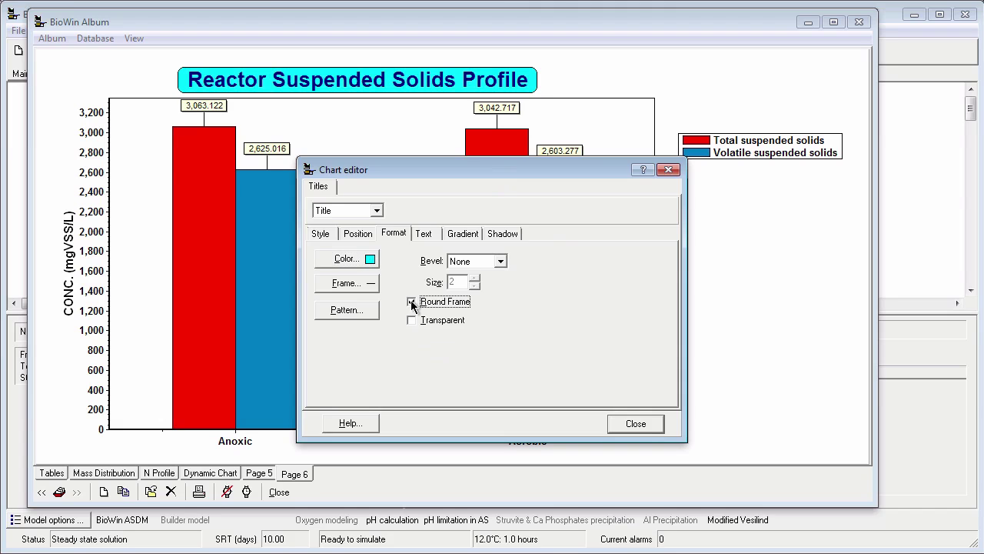
{"action": "left_click", "coordinate": [499, 235]}
Step: Raise the title box shadow size to 2 and close the Chart editor
{"action": "left_click", "coordinate": [410, 284]}
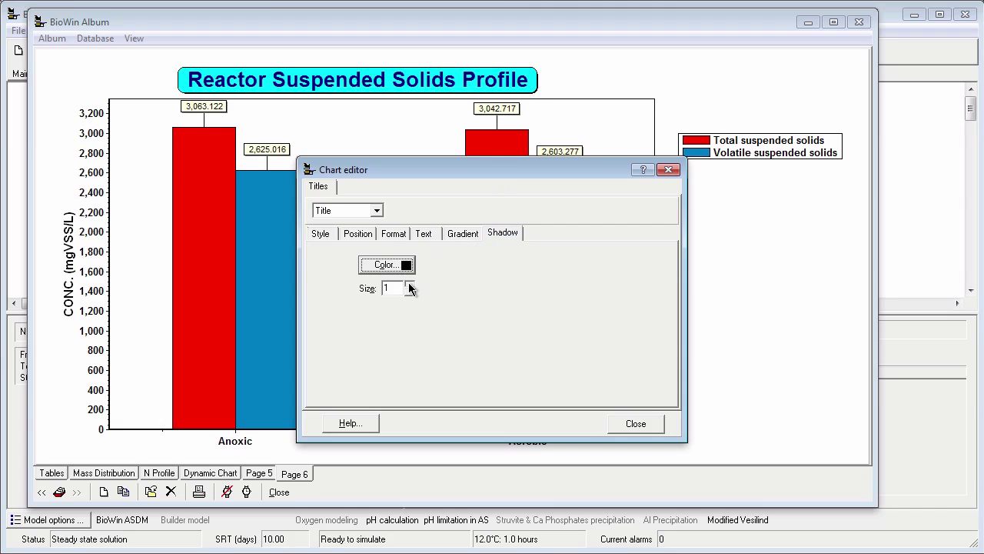
{"action": "left_click", "coordinate": [409, 284]}
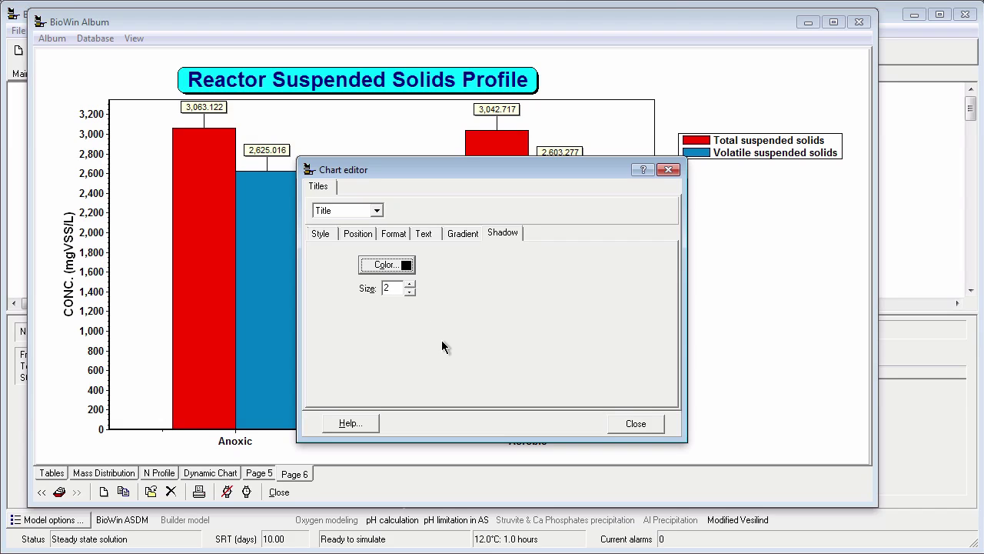
{"action": "left_click", "coordinate": [633, 427]}
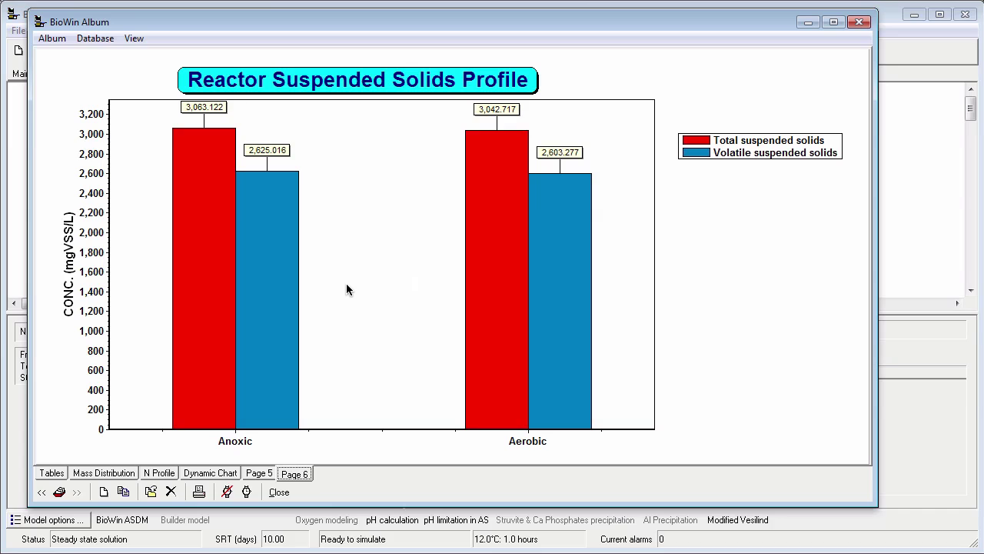